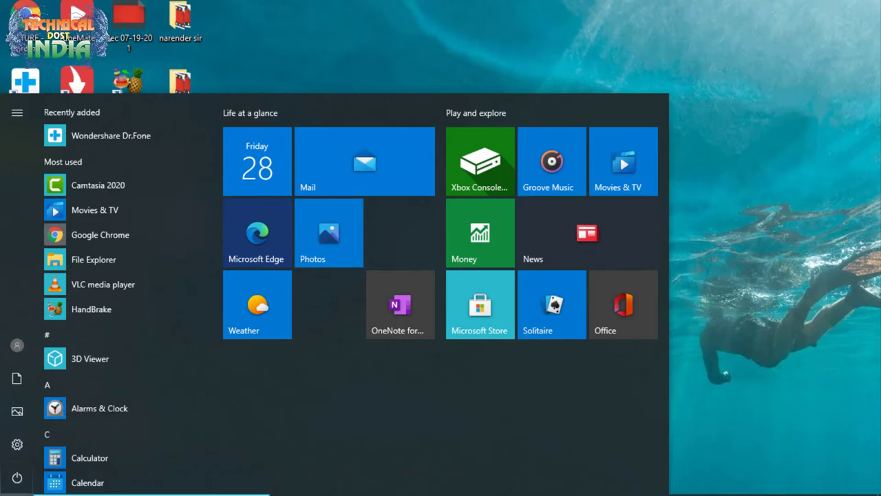
Search Windows for "control" and open the Control Panel in a maximized window.
key("super+s")
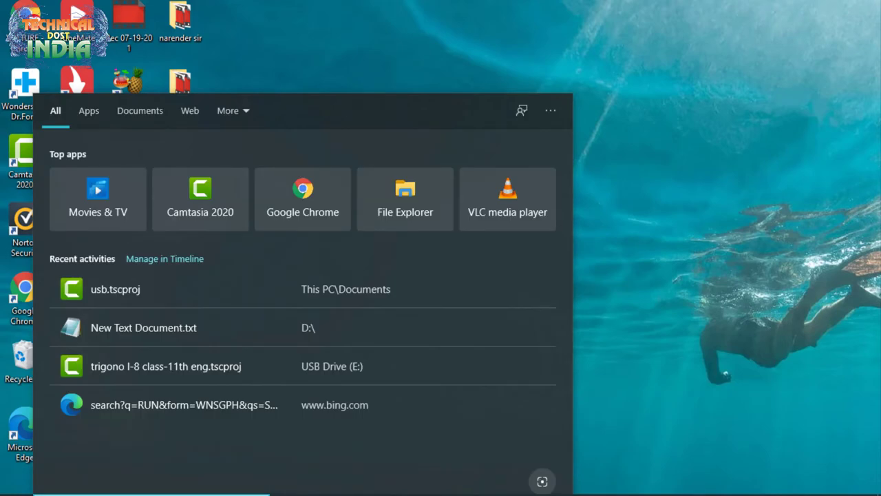
type("con")
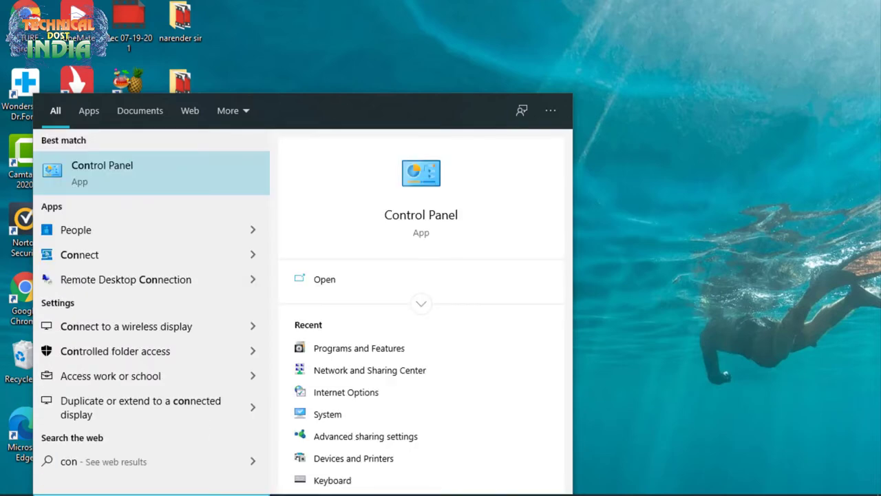
type("t")
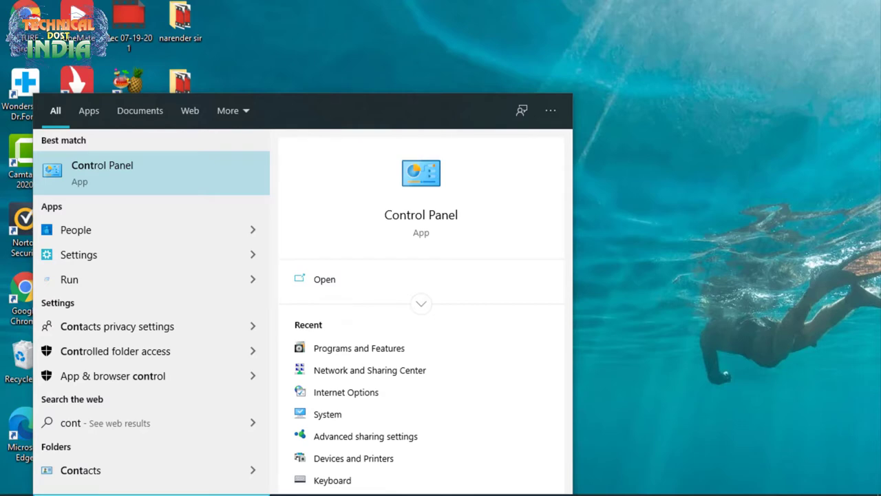
type("rol")
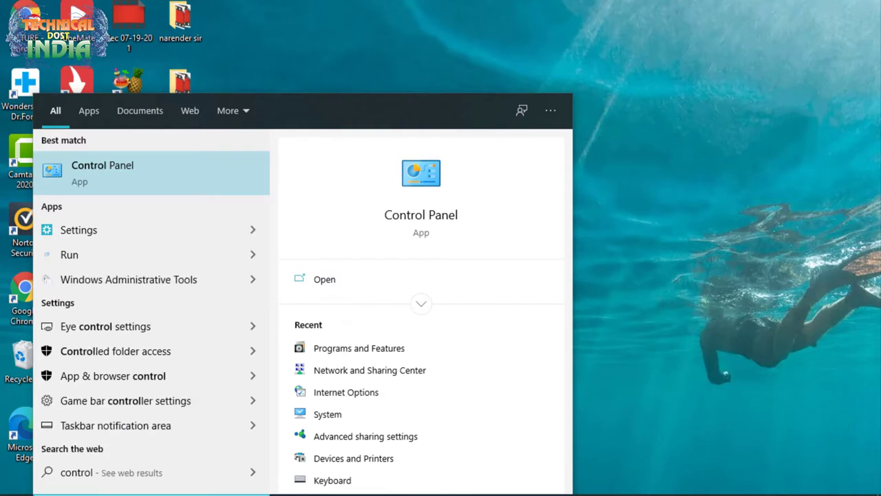
left_click(135, 184)
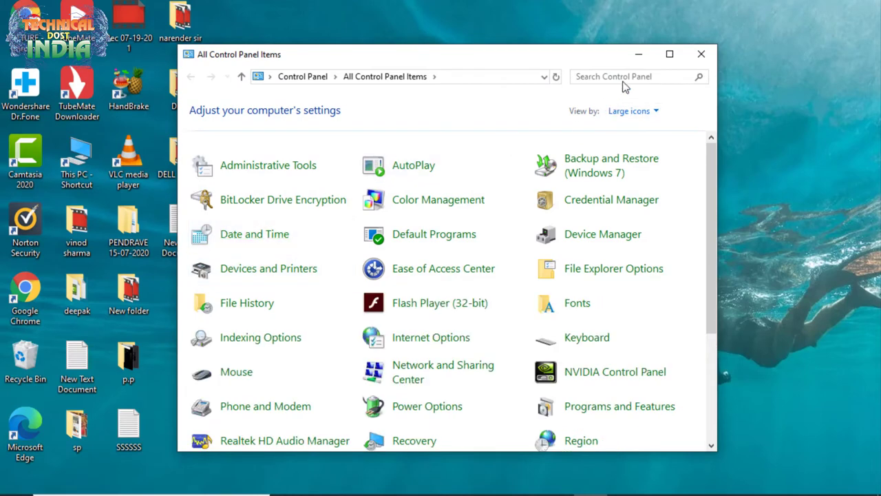
left_click(669, 54)
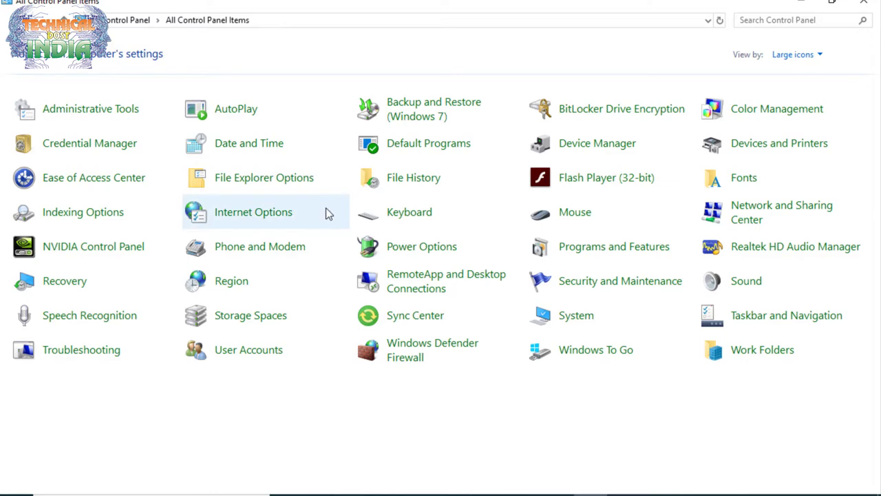
Open the advanced sharing settings of the Network and Sharing Center and expand the All Networks profile.
left_click(768, 217)
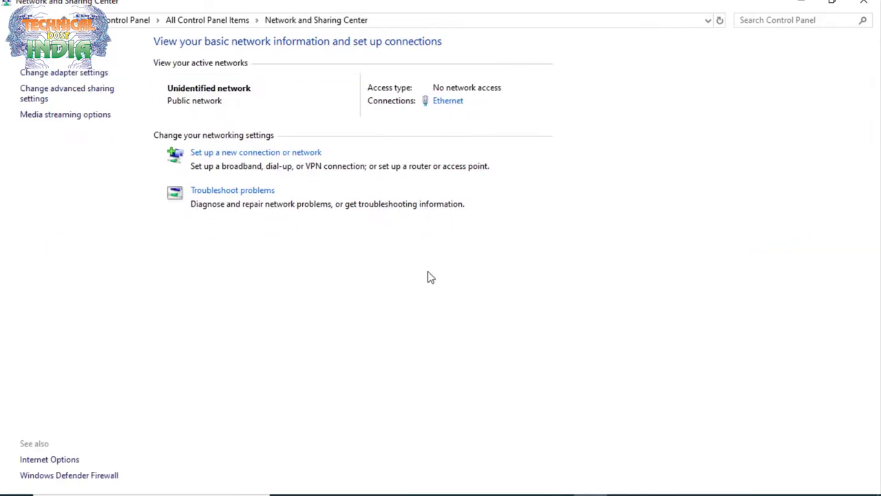
left_click(55, 100)
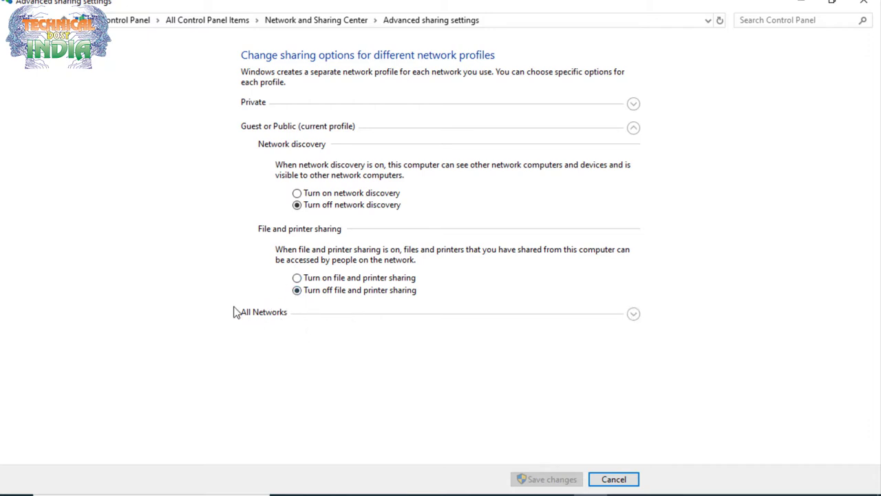
left_click(633, 314)
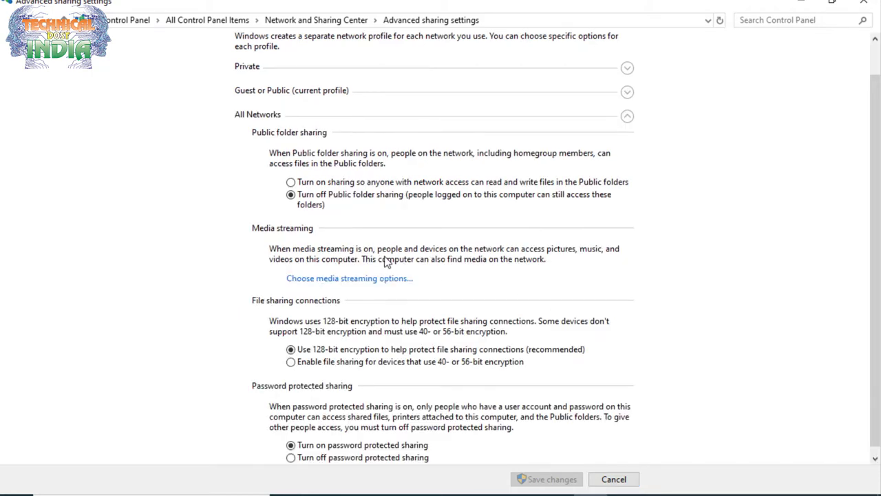
Turn on public folder sharing and turn off password protected sharing for all networks, saving the changes.
left_click(296, 183)
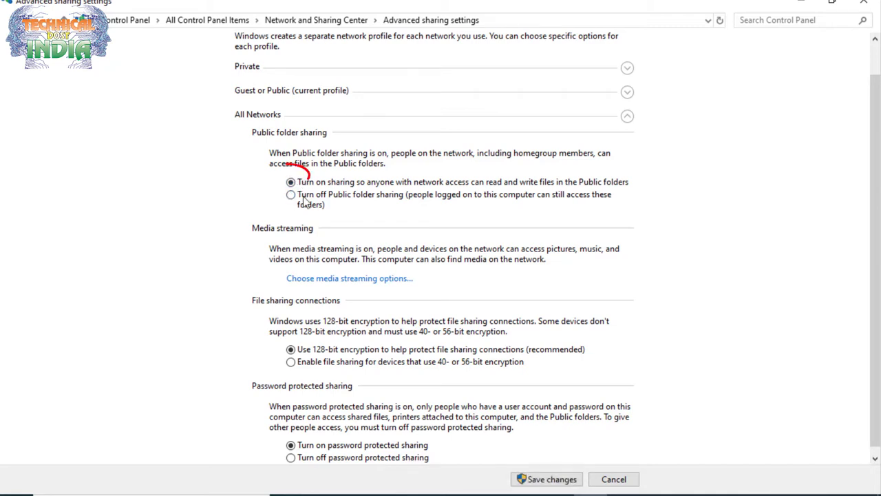
scroll(354, 257, "down", 1)
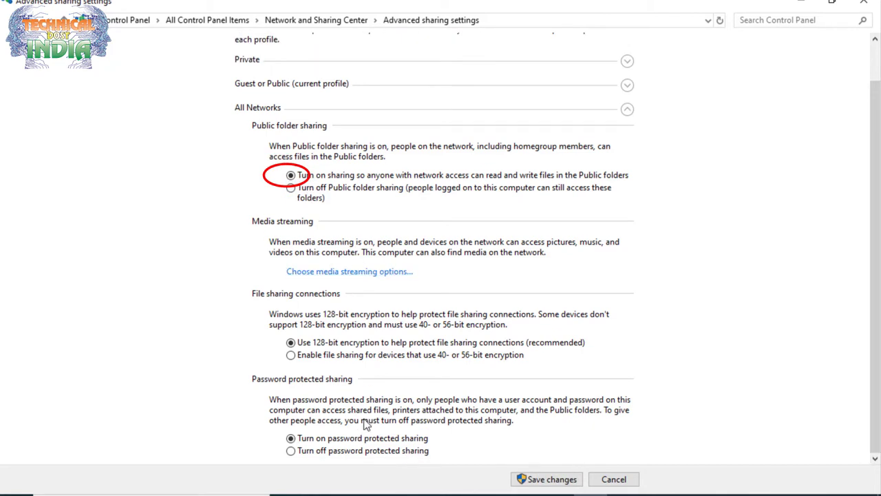
left_click(293, 450)
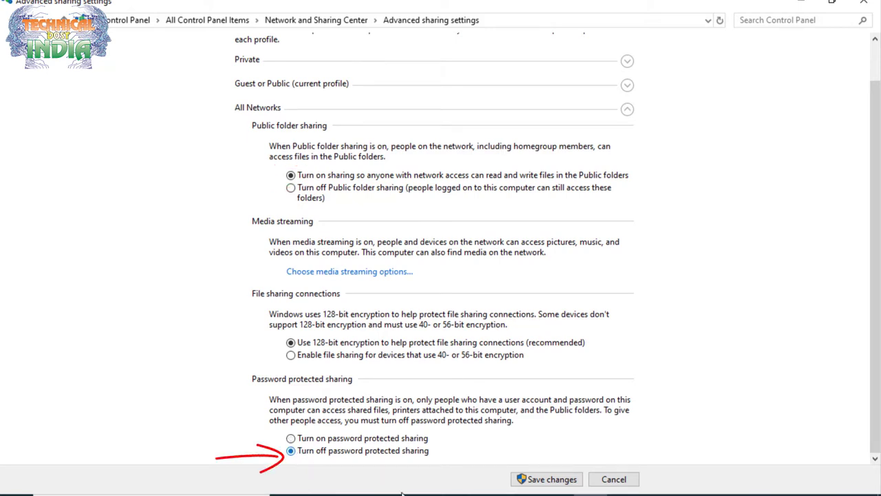
left_click(554, 481)
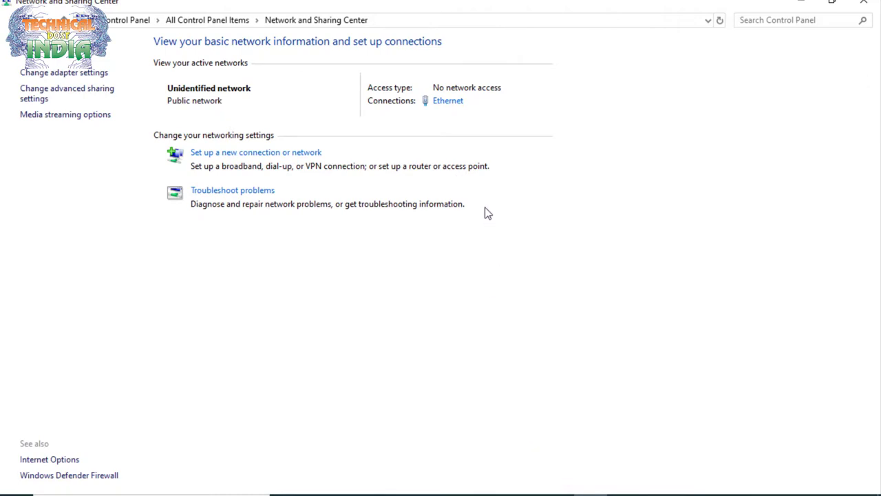
Open the Internet Protocol Version 4 (TCP/IPv4) properties of the Ethernet connection.
left_click(447, 102)
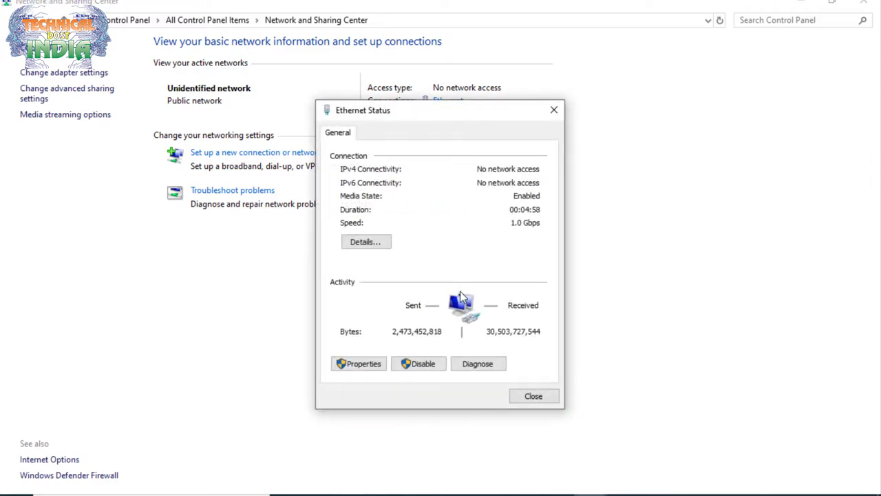
left_click(363, 370)
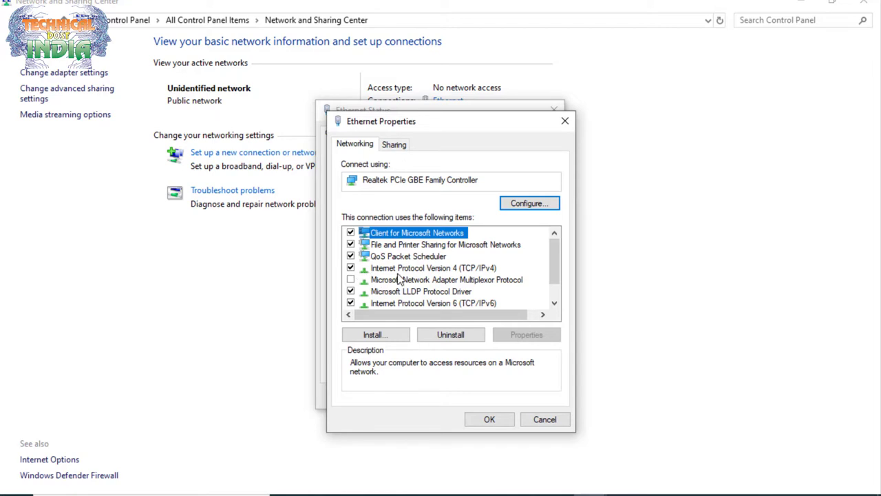
left_click(349, 272)
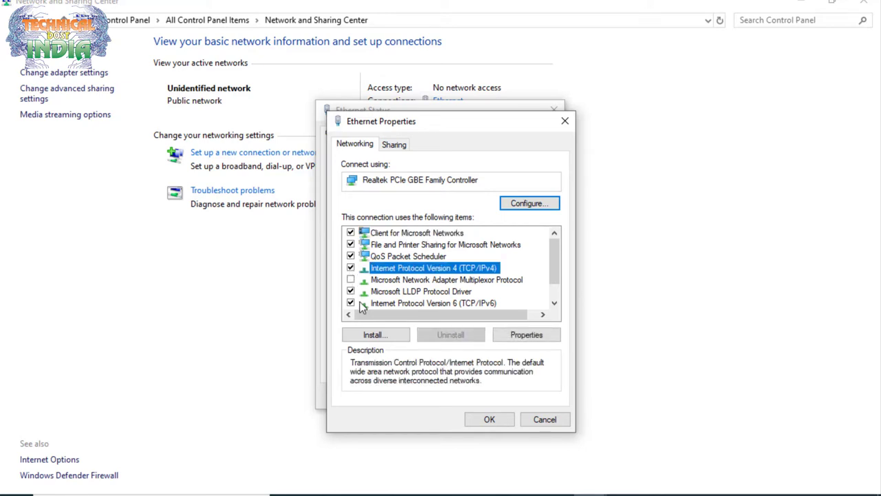
scroll(362, 307, "down", 1)
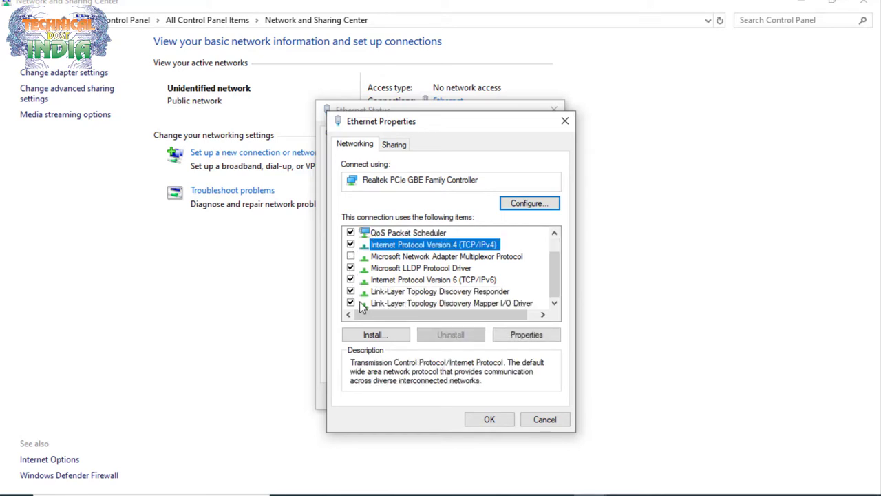
scroll(362, 307, "up", 1)
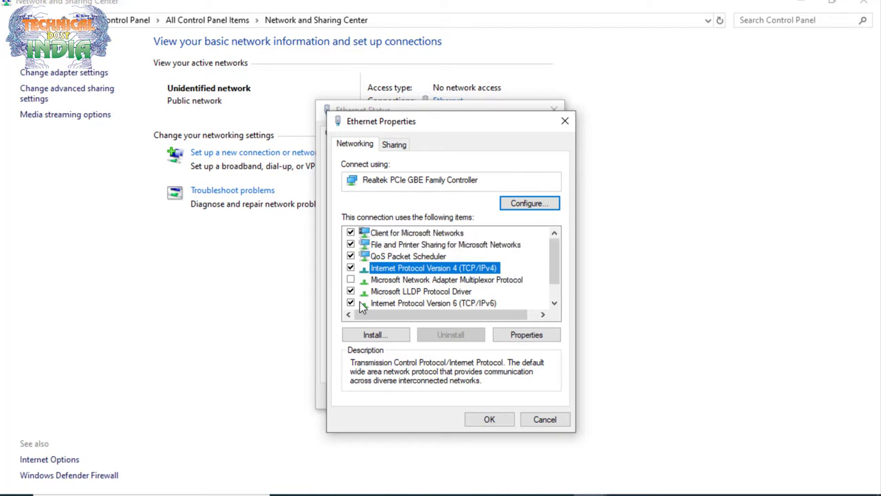
double_click(416, 270)
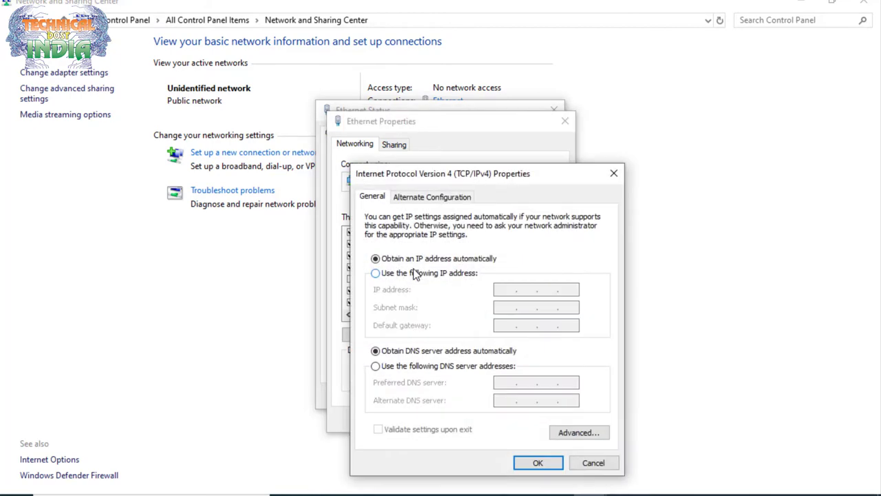
left_click_drag(514, 181, 483, 115)
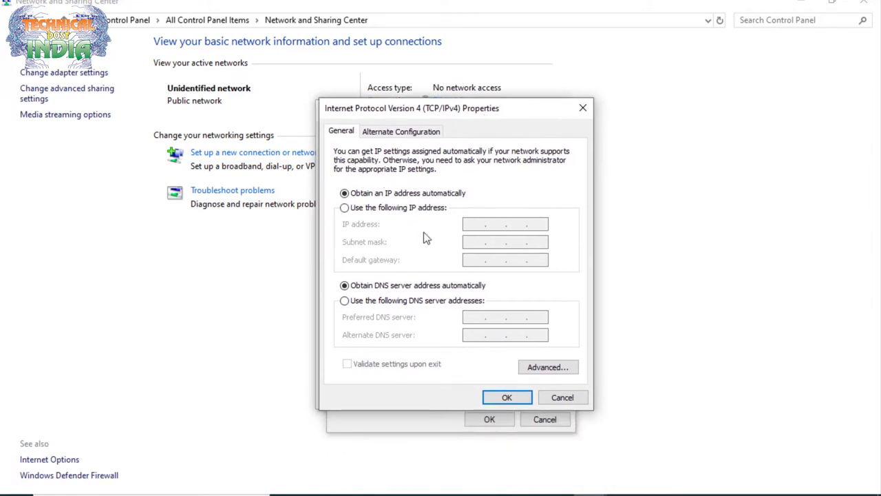
Assign a manual IP address of 192.168.1.1 with subnet mask 255.255.255.0 and default gateway 192.168.1.2.
left_click(346, 209)
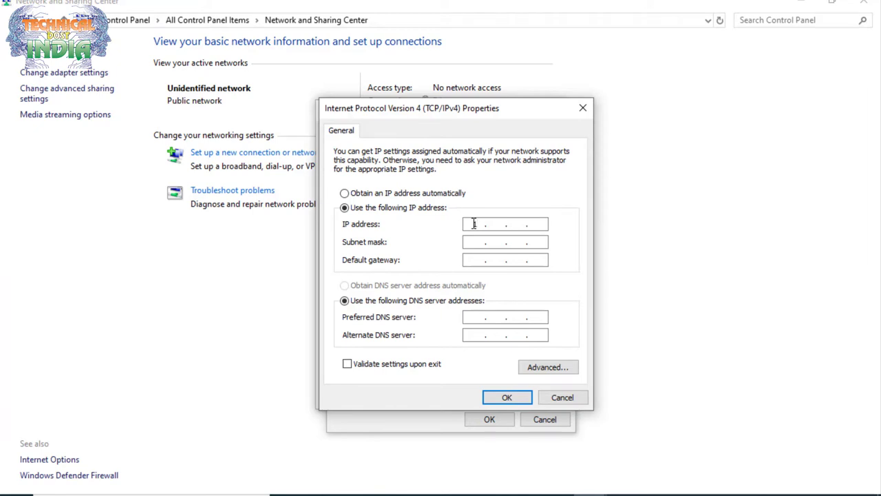
type("192.168.")
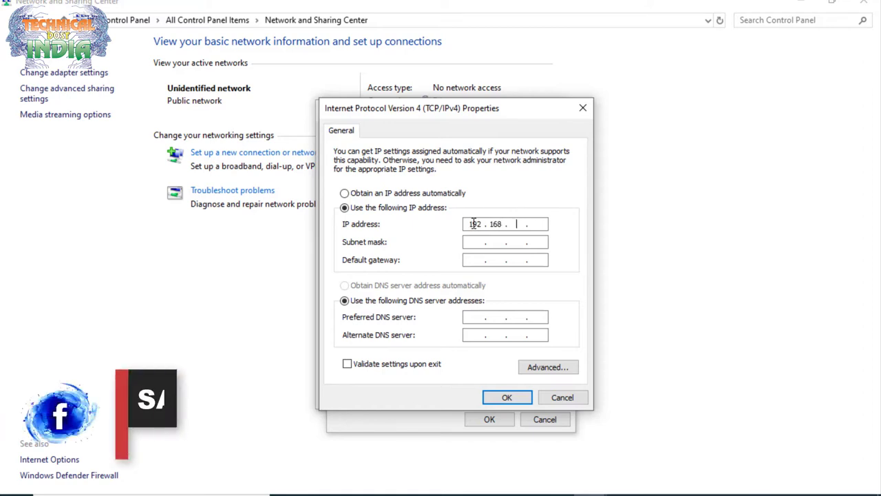
type("1.")
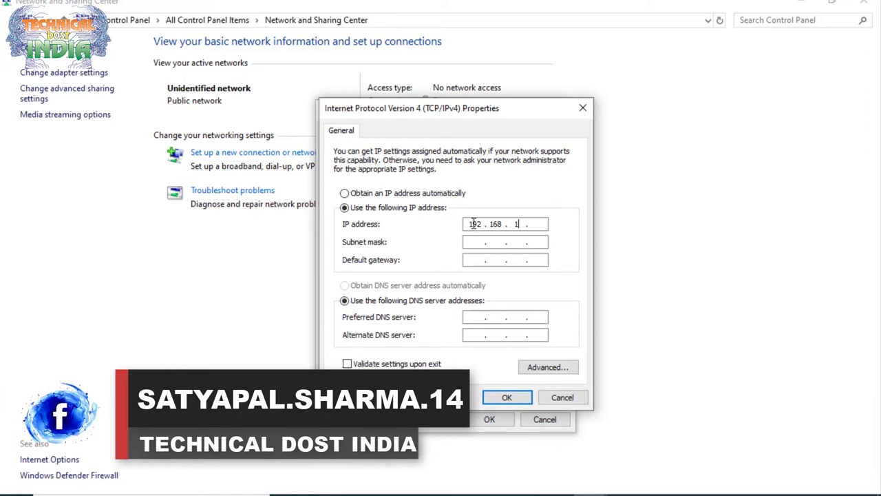
type("1")
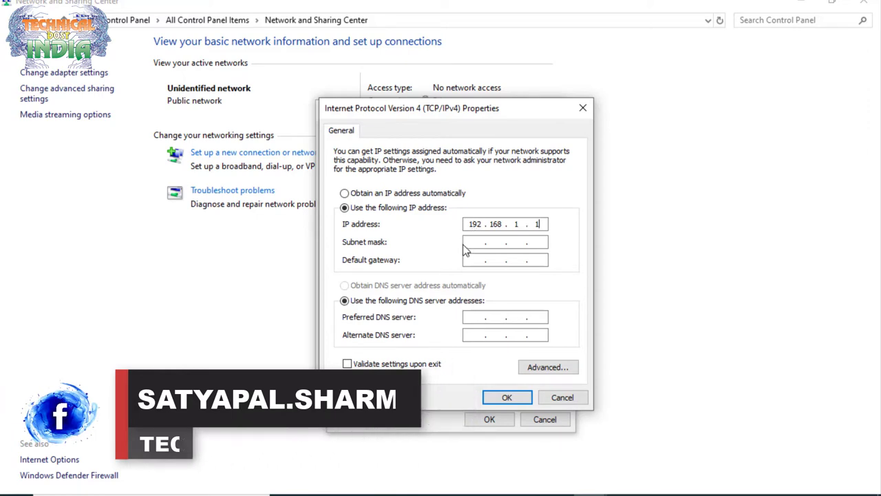
left_click(478, 239)
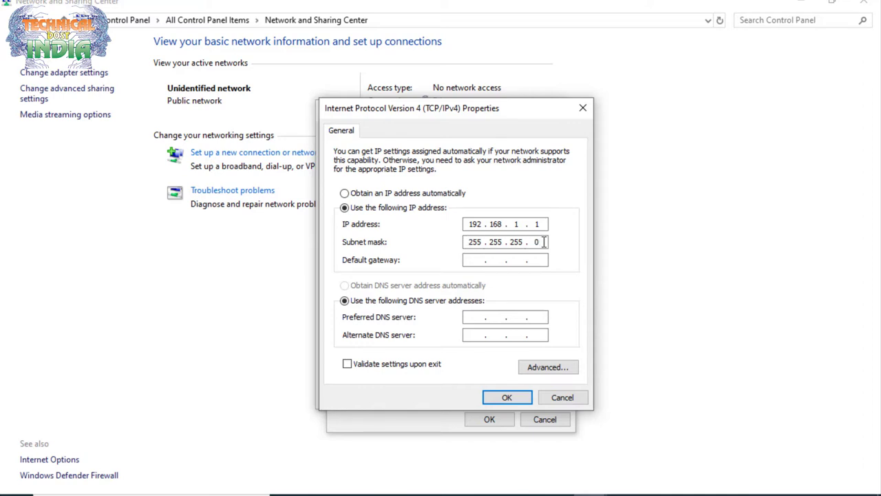
left_click(475, 260)
type("192.168.1.2")
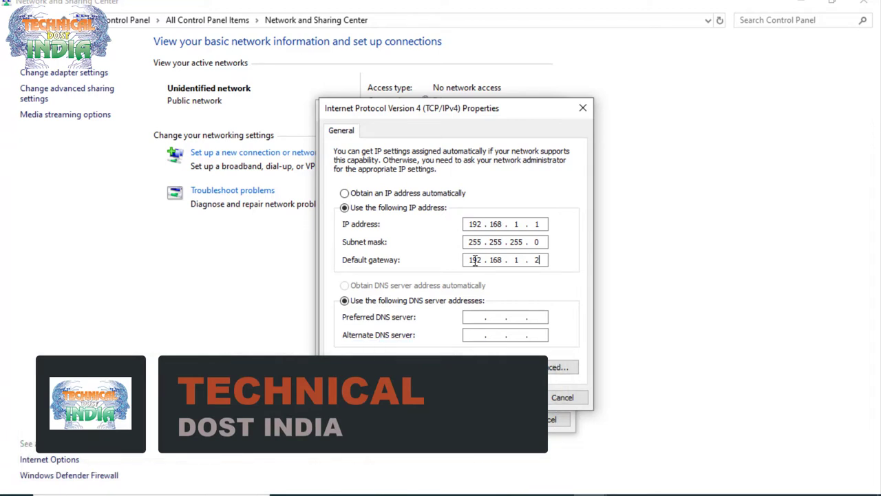
Set the preferred DNS server to 8.8.8.8 and apply the Ethernet connection's settings, closing its dialogs.
left_click(476, 317)
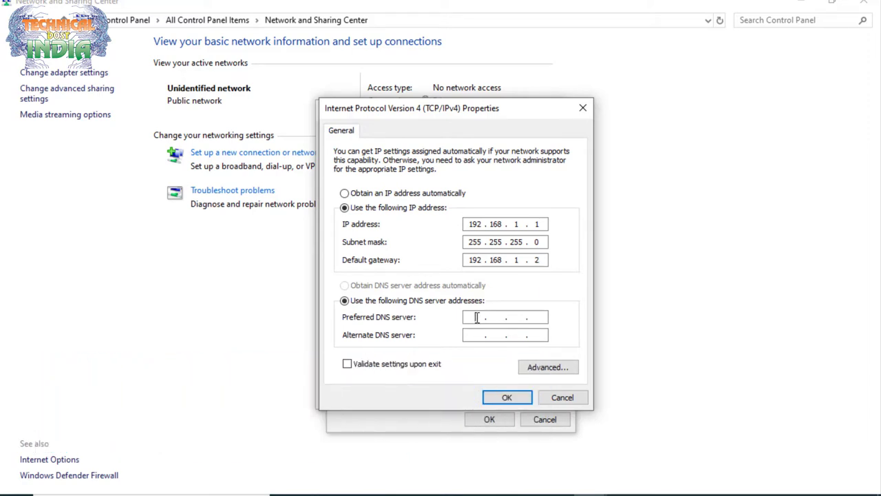
type("8 . 8 . 8 . 8")
left_click(504, 398)
left_click(498, 421)
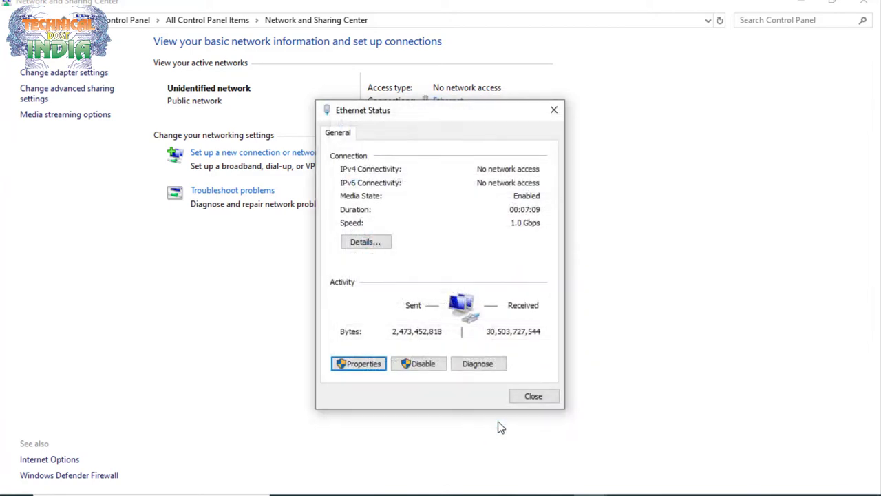
left_click(533, 396)
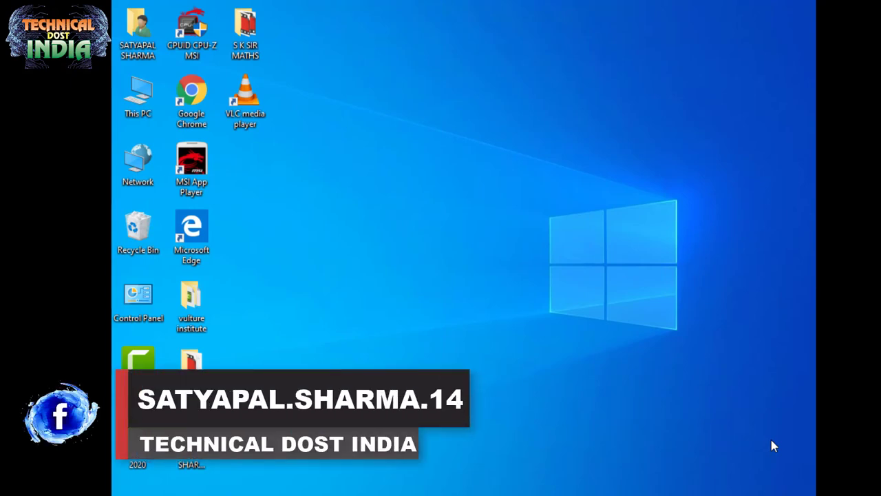
On the second computer, open the Control Panel maximized and go to the Network and Sharing Center's advanced sharing settings.
key("super+s")
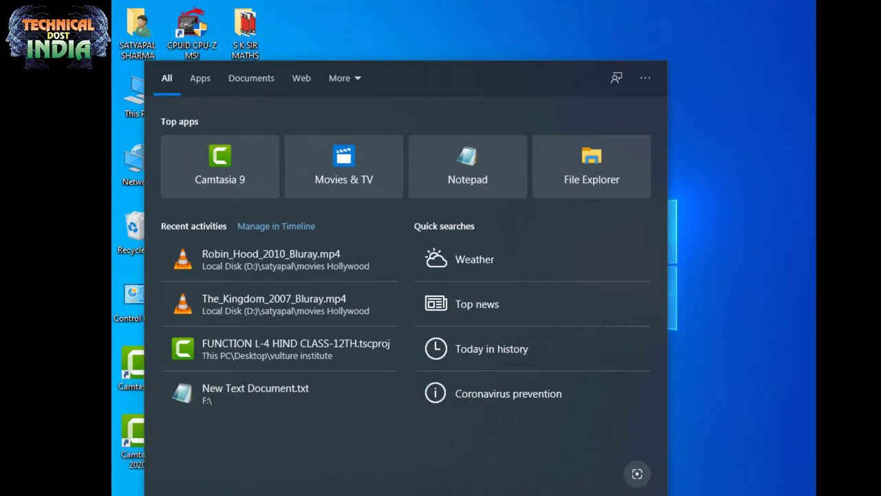
type("con")
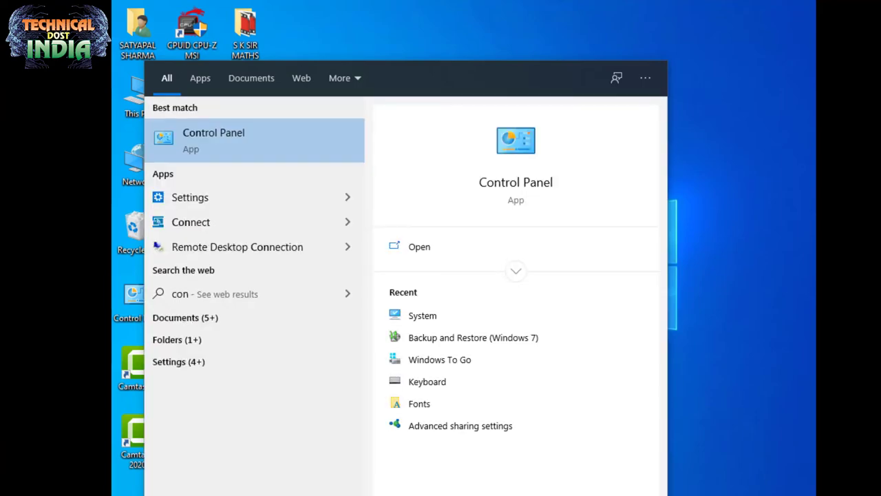
left_click(203, 148)
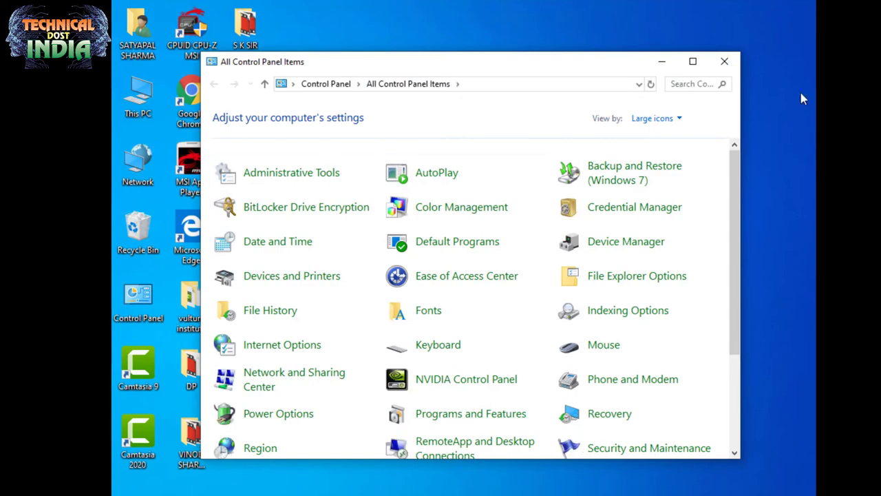
left_click(701, 66)
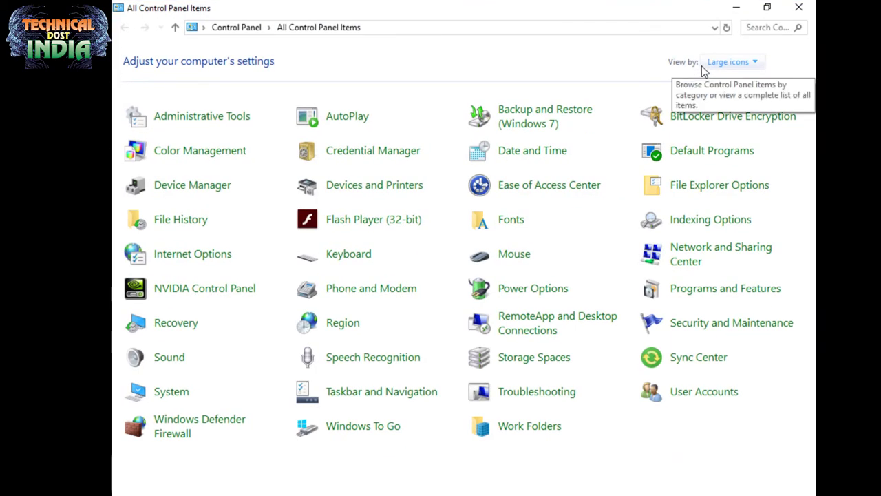
left_click(693, 254)
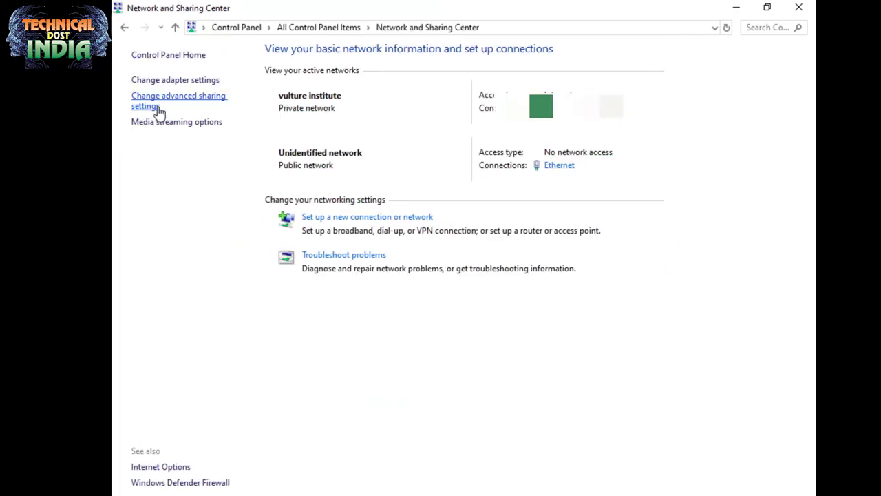
left_click(158, 110)
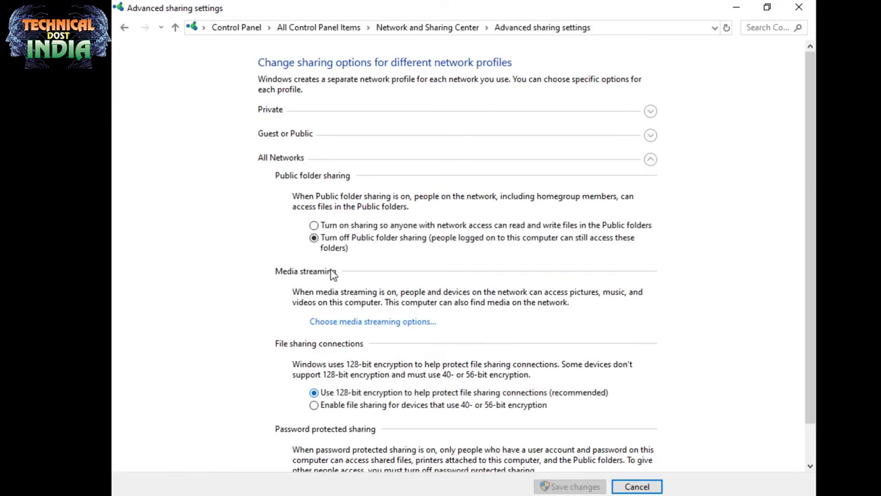
Turn on Public folder sharing and turn off password protected sharing for all networks, and save the changes.
left_click(315, 225)
scroll(369, 267, "down", 2)
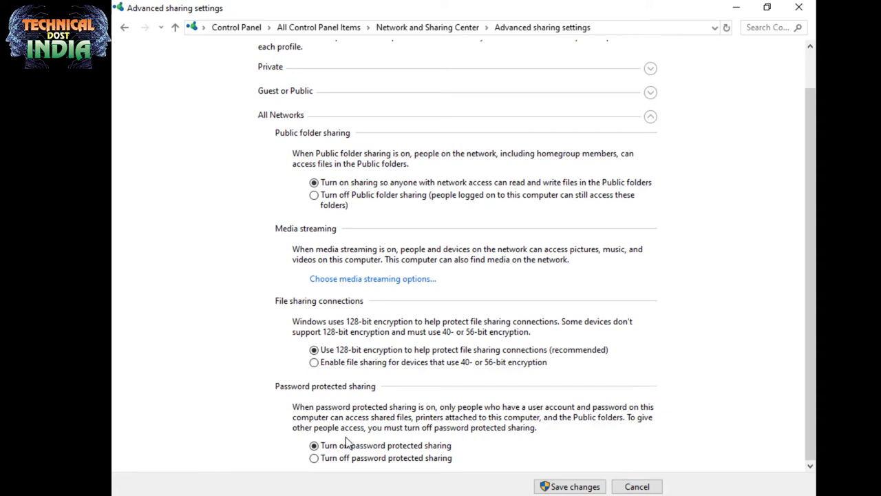
left_click(317, 459)
scroll(415, 389, "up", 1)
scroll(415, 390, "down", 1)
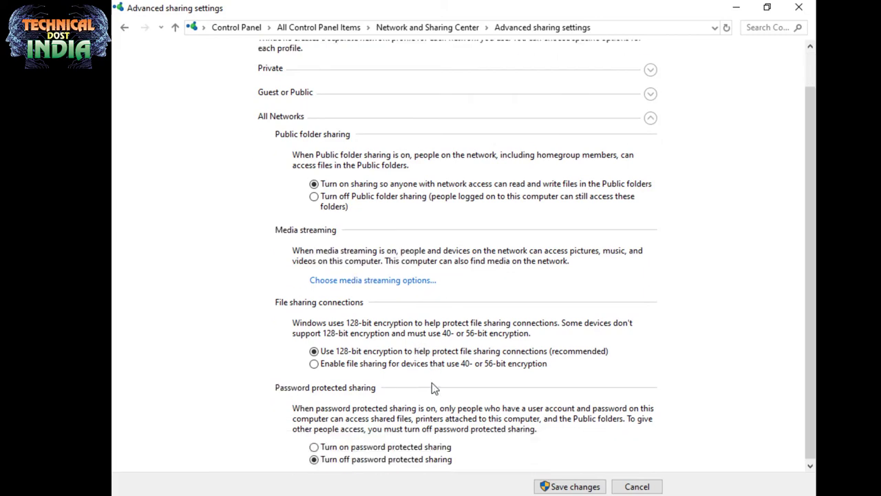
left_click(557, 487)
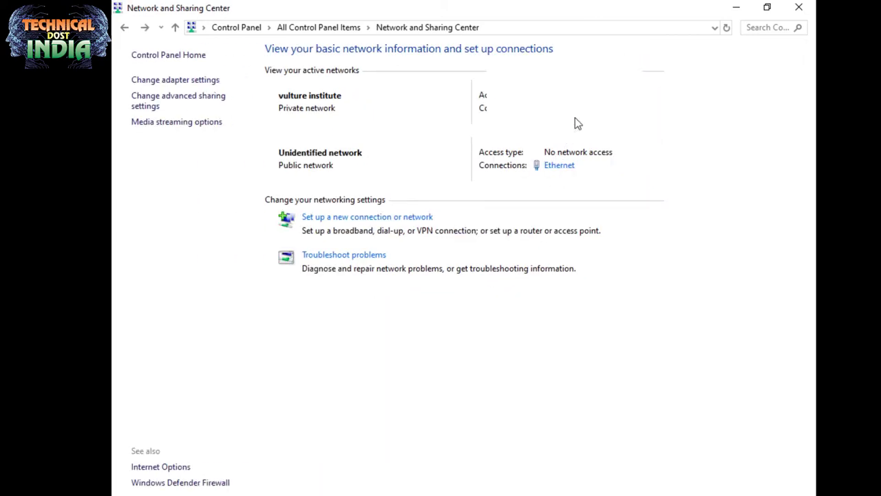
Open the Internet Protocol Version 4 (TCP/IPv4) properties of the second computer's Ethernet connection.
left_click(560, 168)
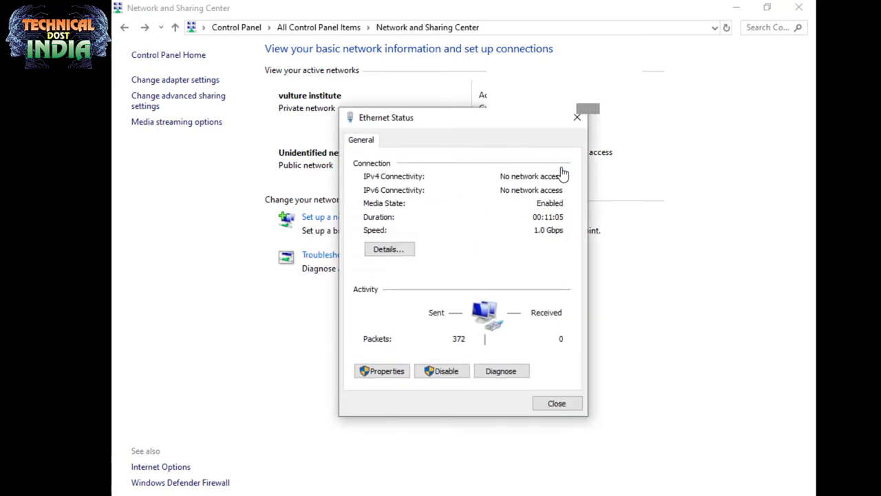
left_click(382, 371)
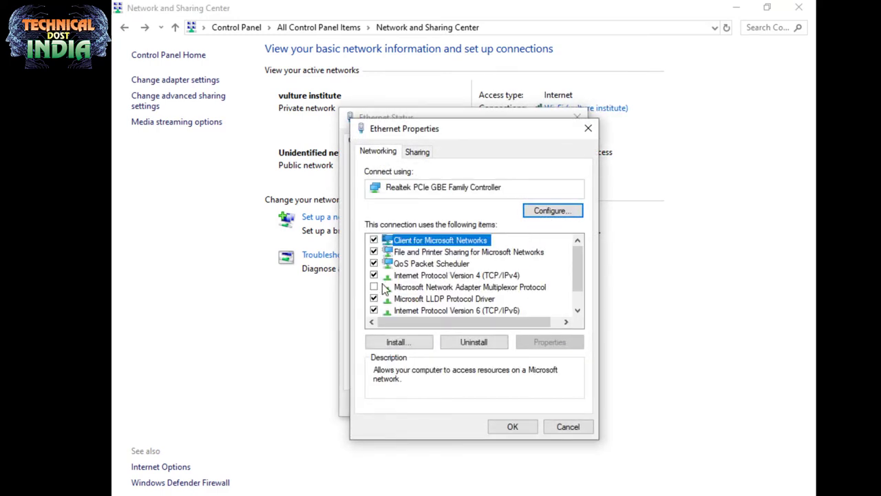
left_click(375, 275)
left_click(374, 275)
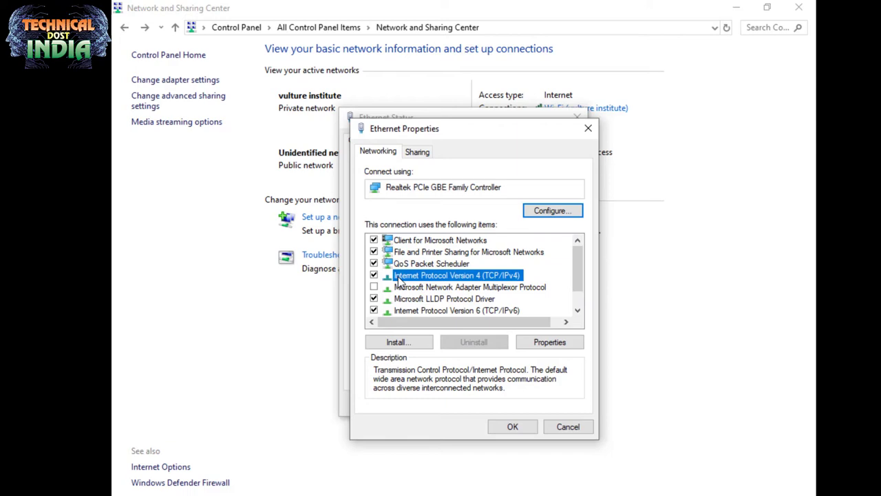
double_click(397, 276)
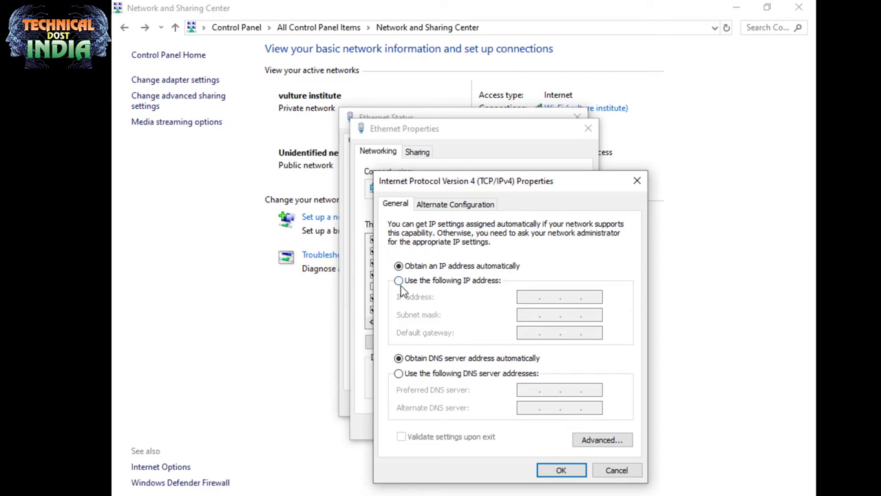
Assign a manual IP address of 192.168.1.2 with subnet mask 255.255.255.0 and default gateway 192.168.1.1.
left_click(400, 282)
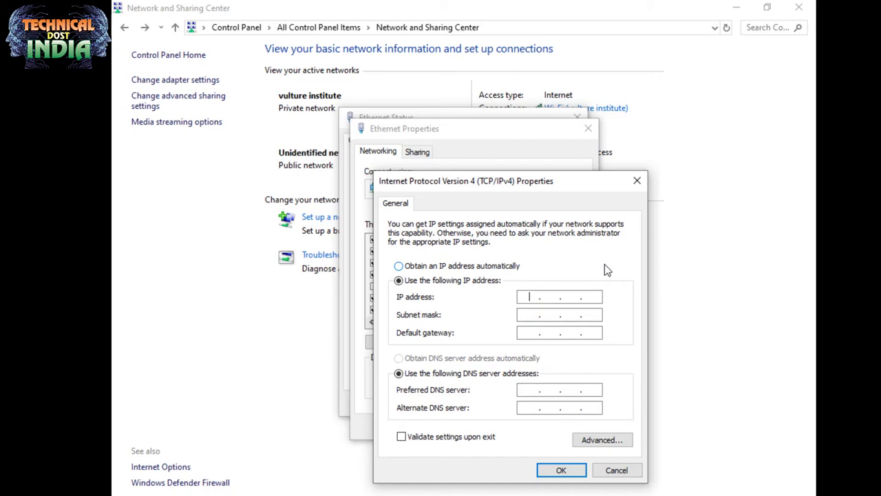
type("192 . 168 . 1 . 2")
key("Tab")
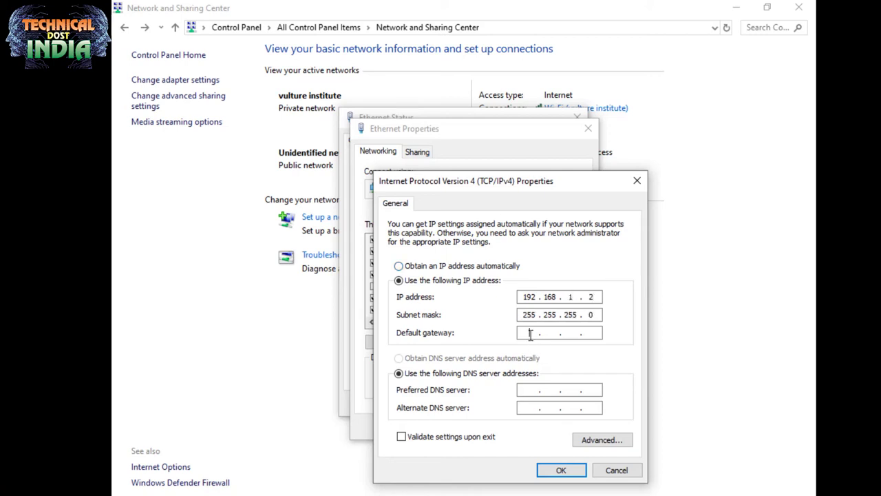
type("192")
type("168")
type("1")
type("1")
Set the preferred DNS server to 8.8.8.8, apply the Ethernet settings and allow the PC to be discoverable on the network.
left_click(528, 390)
type("8 . 8 . 8 . 8")
left_click(546, 476)
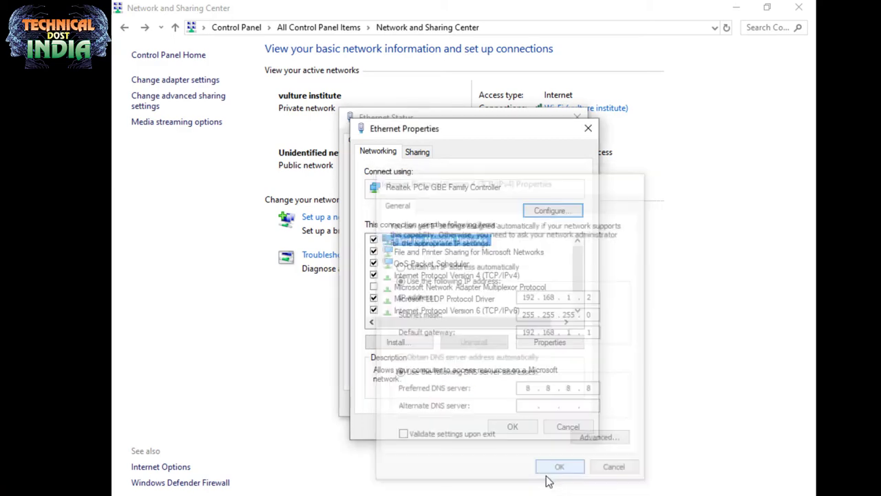
left_click(513, 426)
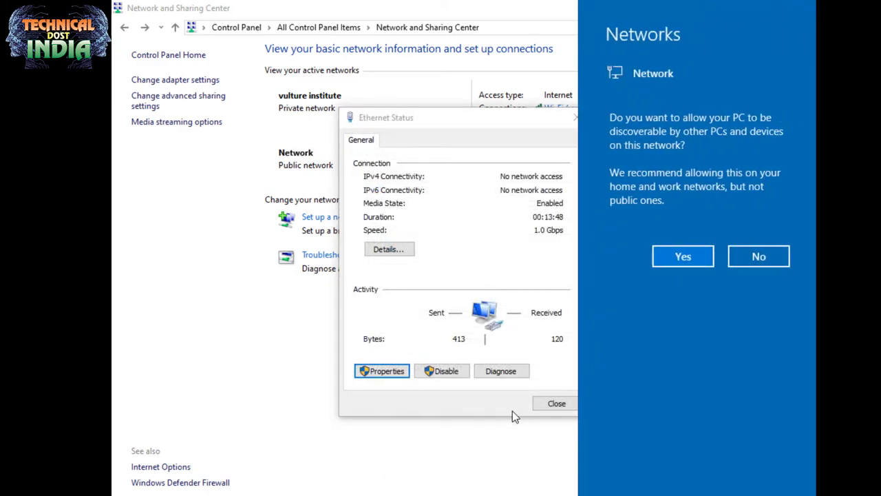
left_click(678, 262)
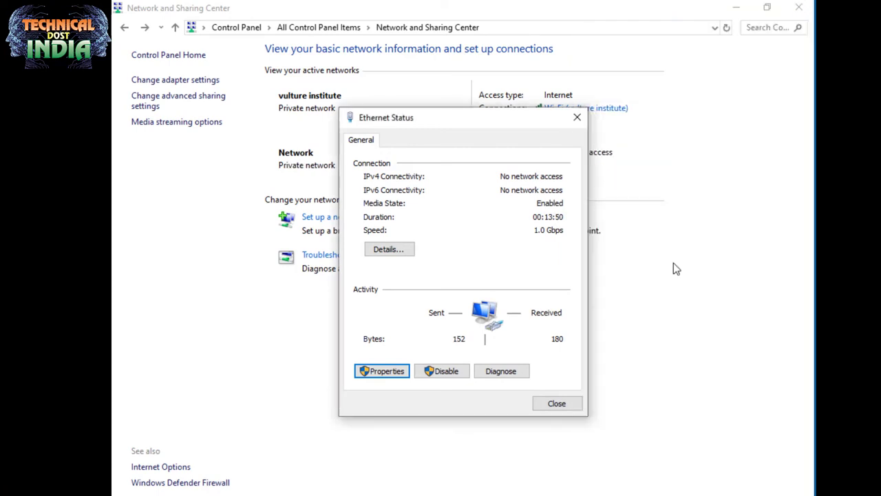
left_click(554, 404)
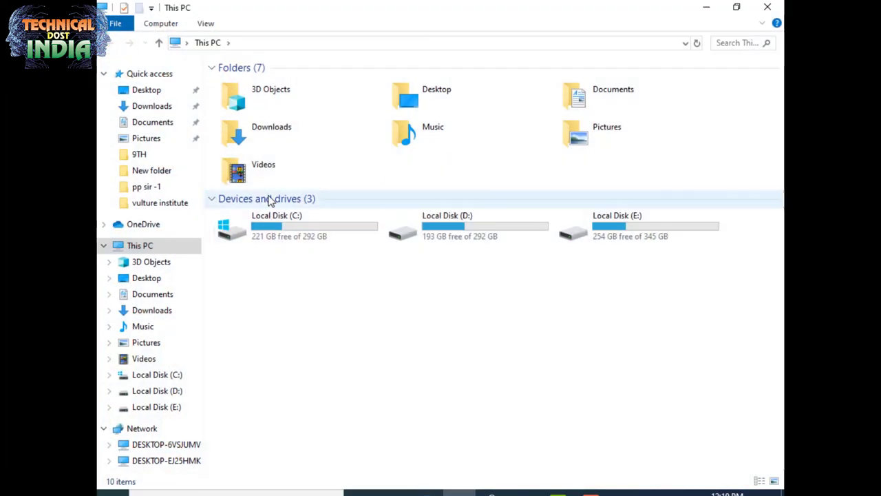
Browse the network computers in File Explorer and open DESKTOP-EJ25HMK.
left_click(142, 429)
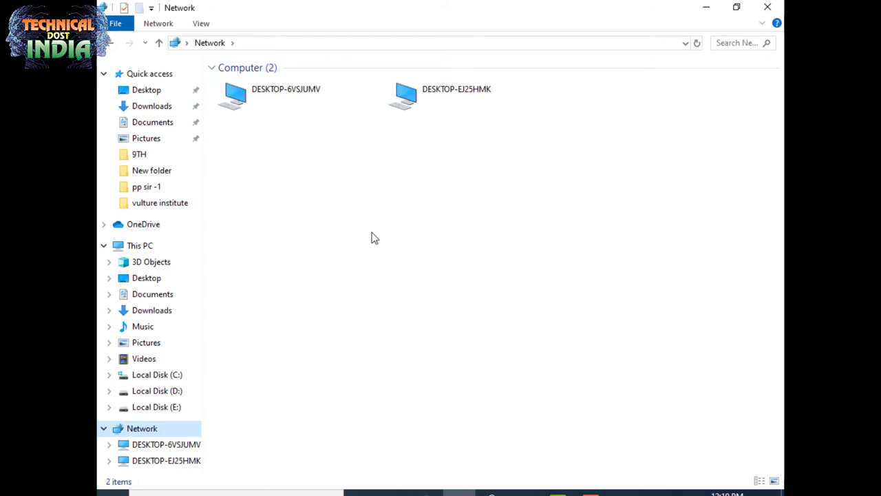
double_click(421, 100)
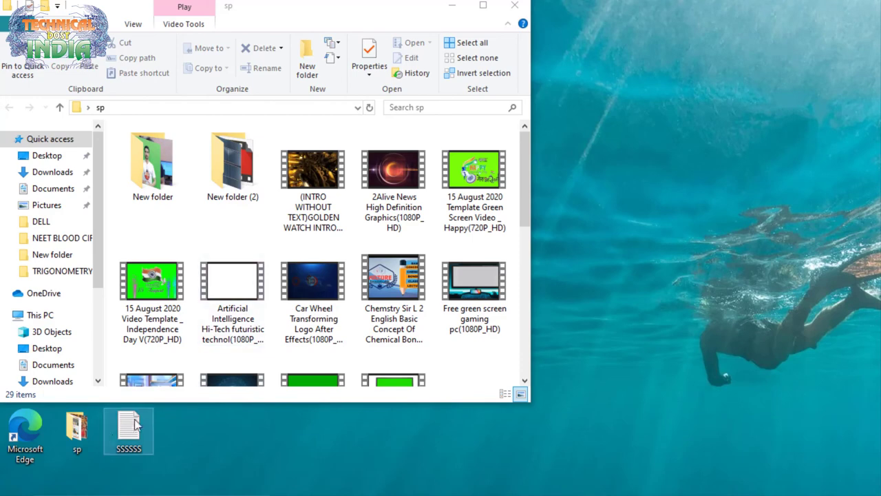
On the other computer, share the desktop folder sp with Everyone at the Read permission level.
right_click(76, 439)
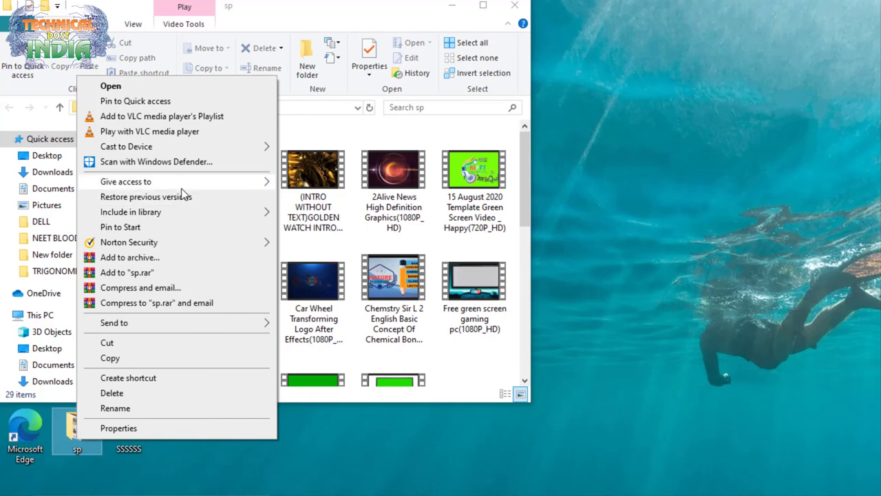
mouse_move(183, 183)
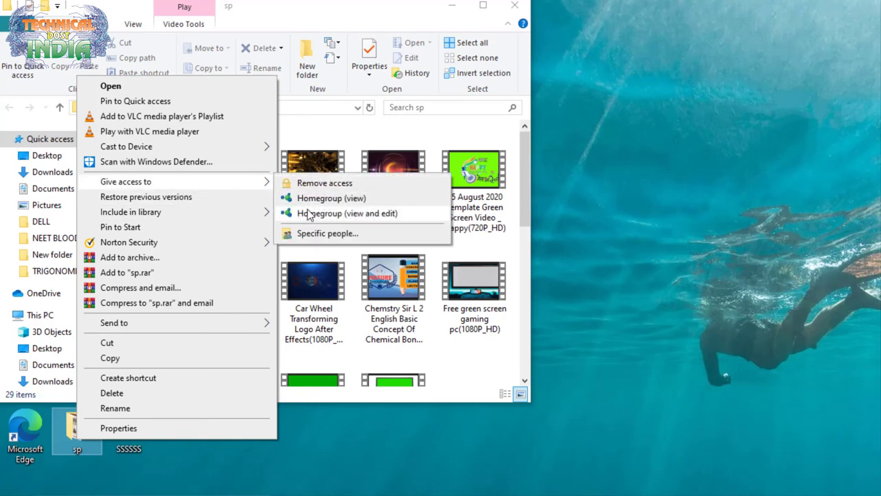
left_click(315, 234)
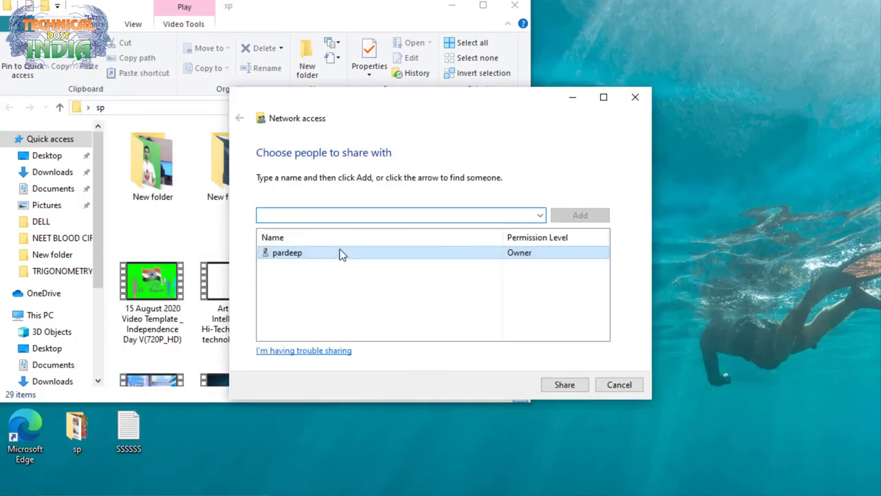
left_click(540, 216)
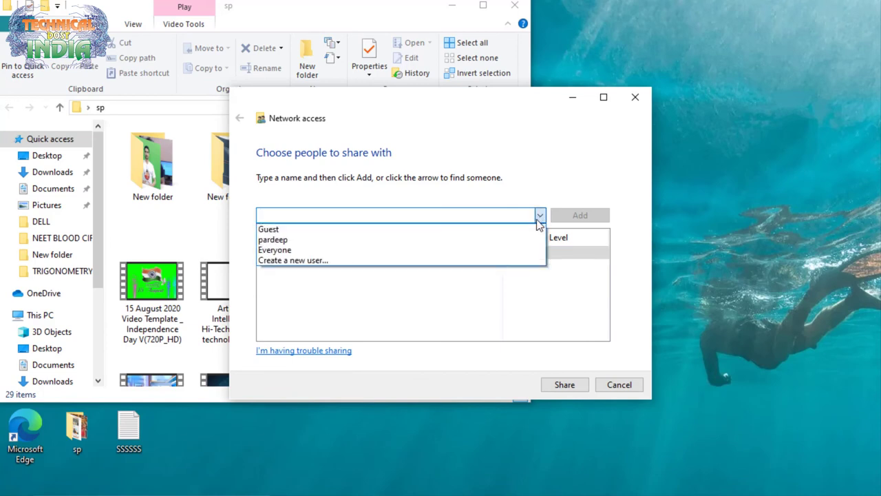
left_click(505, 251)
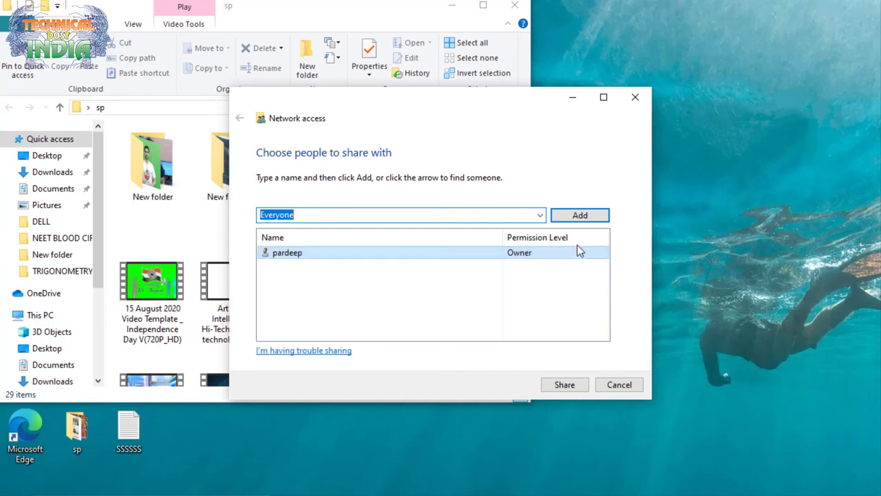
left_click(580, 217)
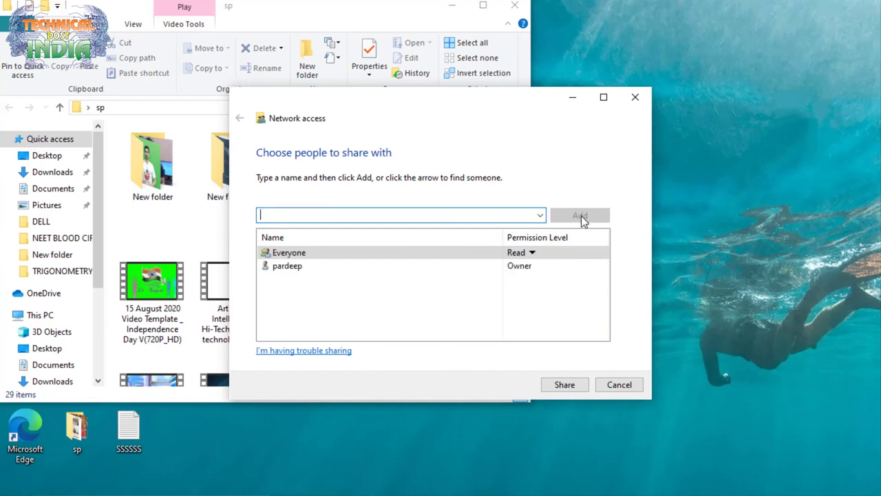
left_click(572, 386)
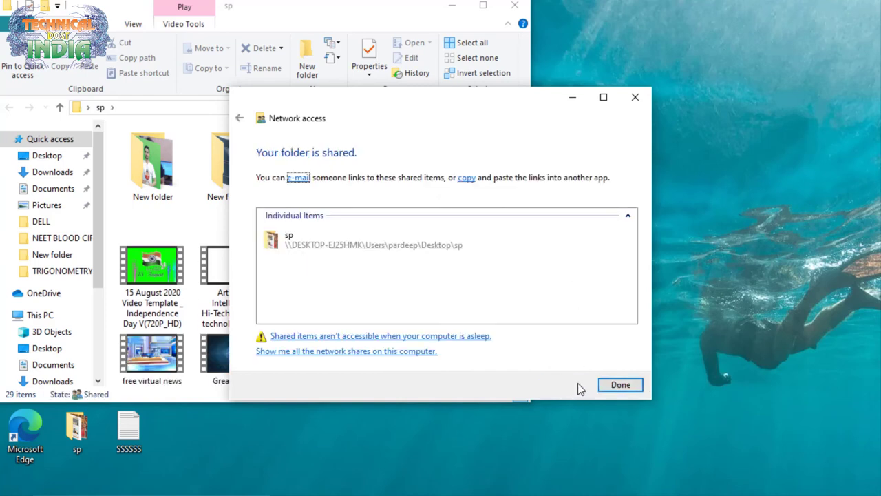
left_click(600, 384)
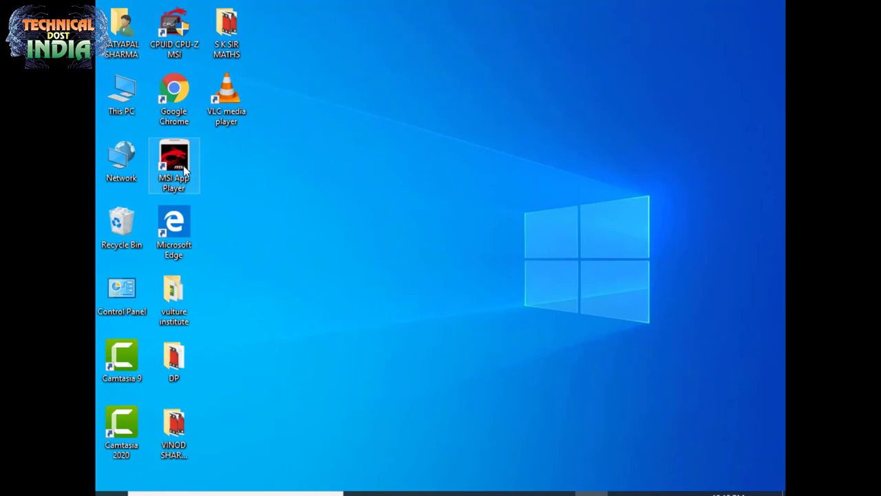
Back on the other PC, browse the network to DESKTOP-EJ25HMK and open the shared sp folder within the user's Desktop folder.
double_click(121, 96)
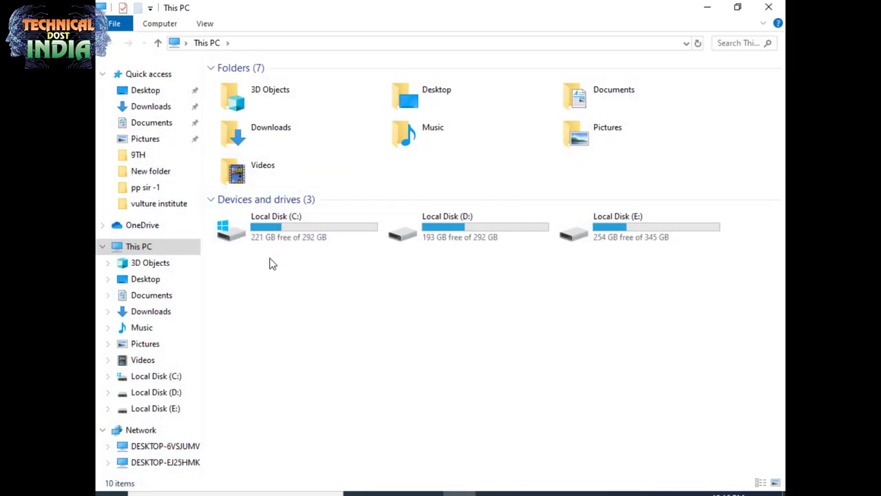
left_click(183, 429)
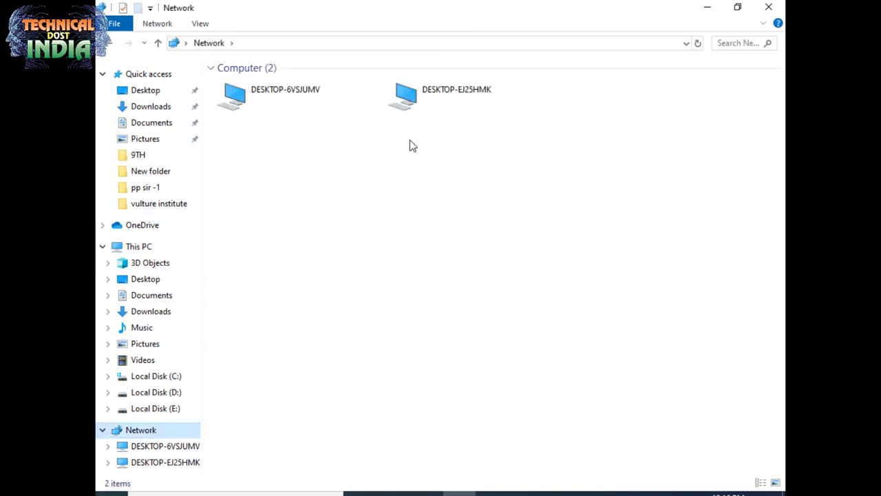
double_click(432, 111)
double_click(271, 90)
left_click(248, 88)
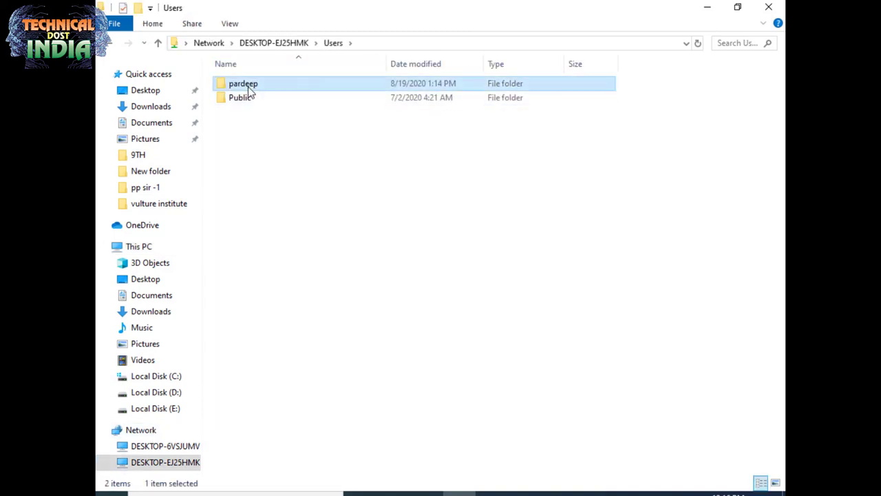
double_click(248, 87)
left_click(249, 87)
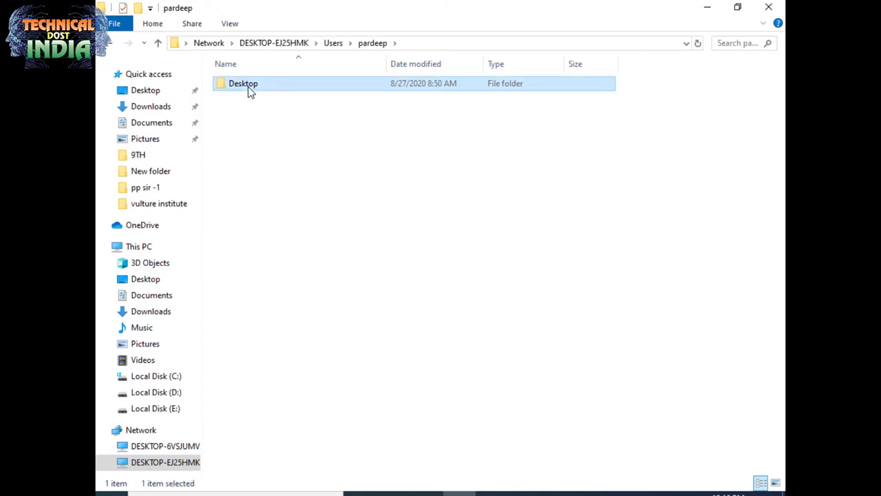
double_click(250, 91)
left_click(250, 90)
double_click(250, 90)
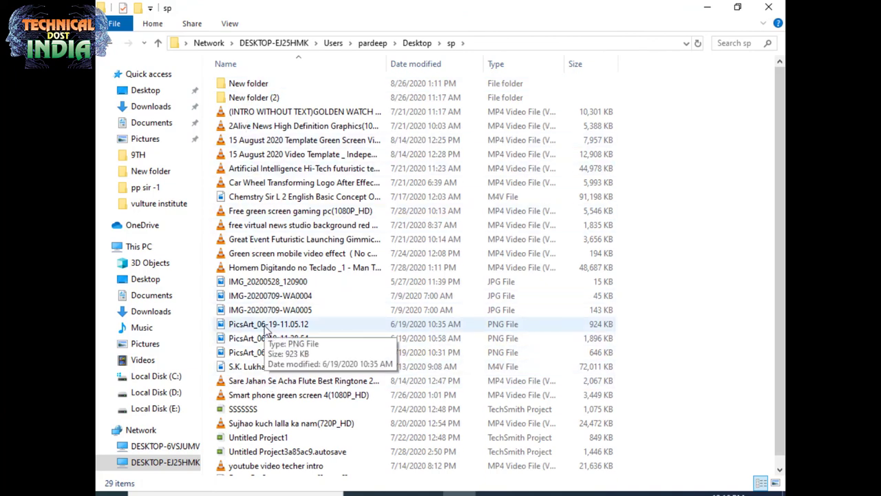
Display the contents of the shared sp folder as large icons.
left_click(230, 24)
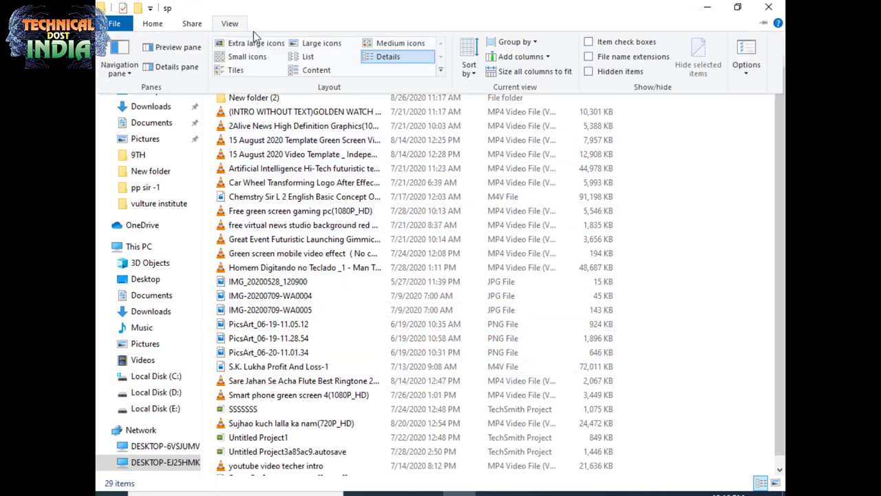
left_click(379, 47)
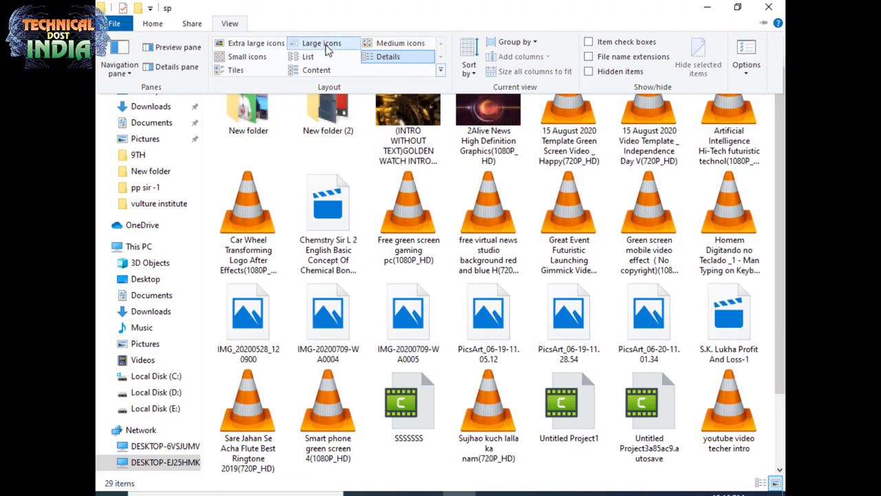
left_click(322, 42)
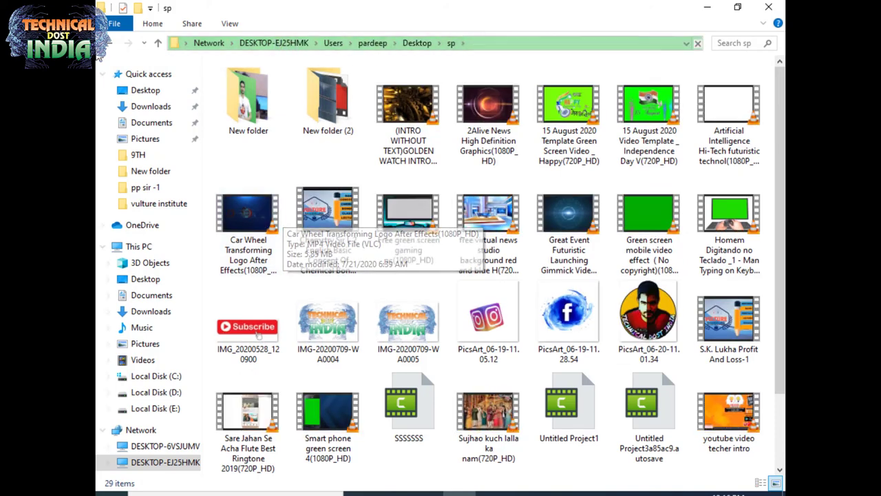
Return to the remote Desktop folder and check which actions are available for the sp folder.
key("alt+Left")
right_click(232, 86)
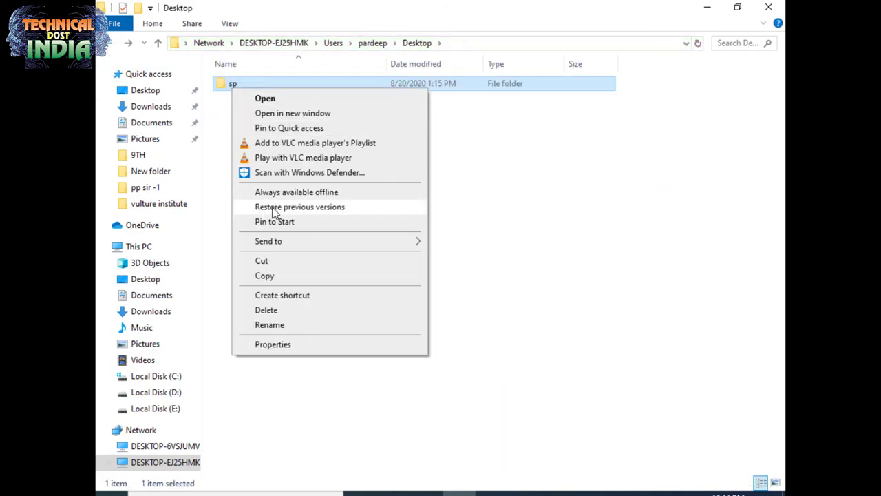
left_click(520, 289)
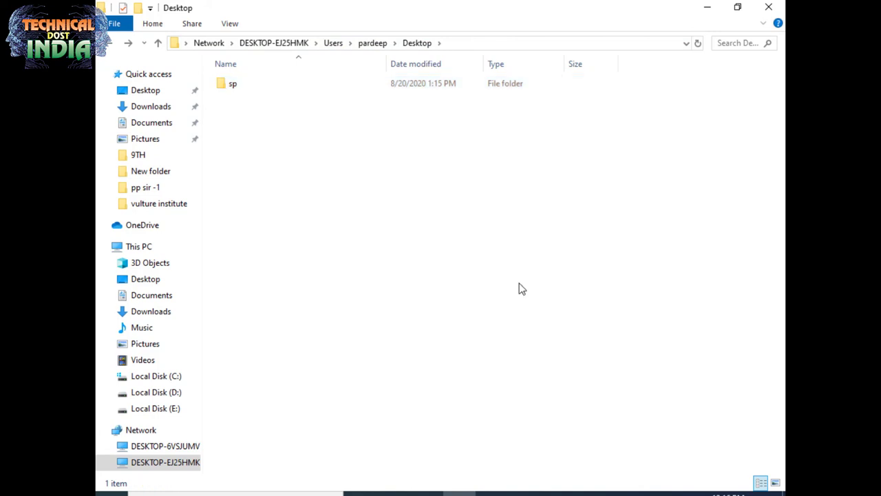